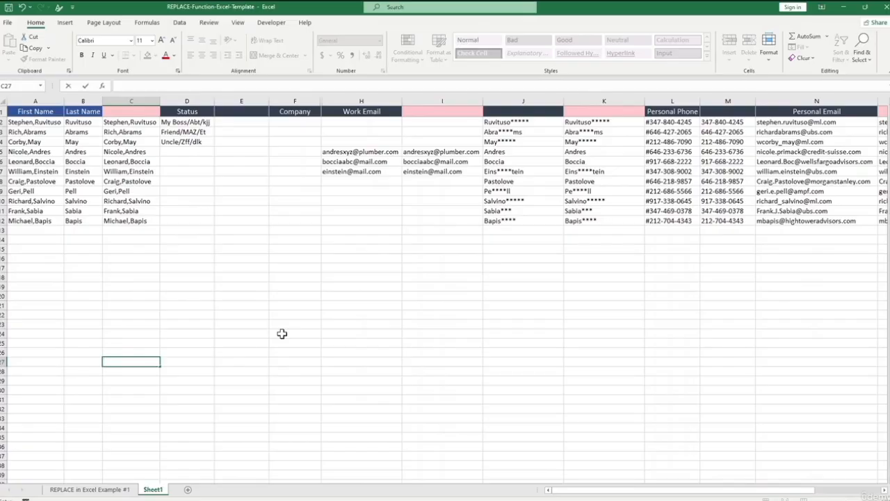
click(131, 296)
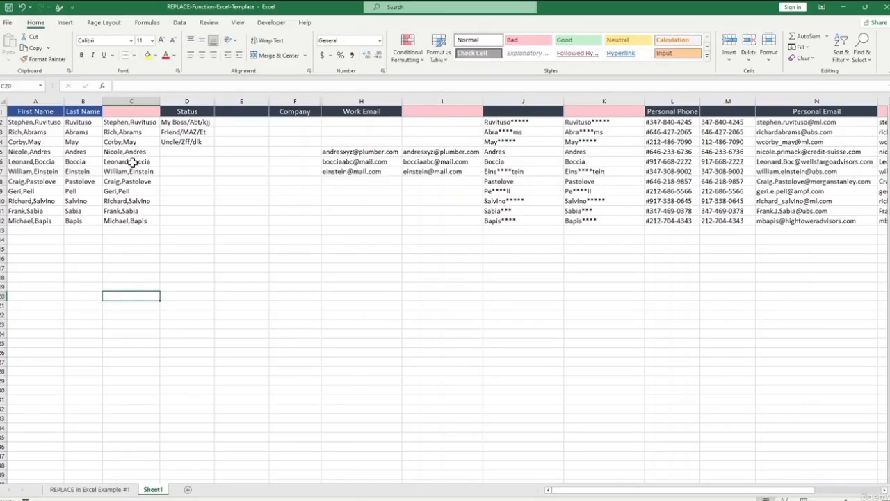
key(ctrl+f)
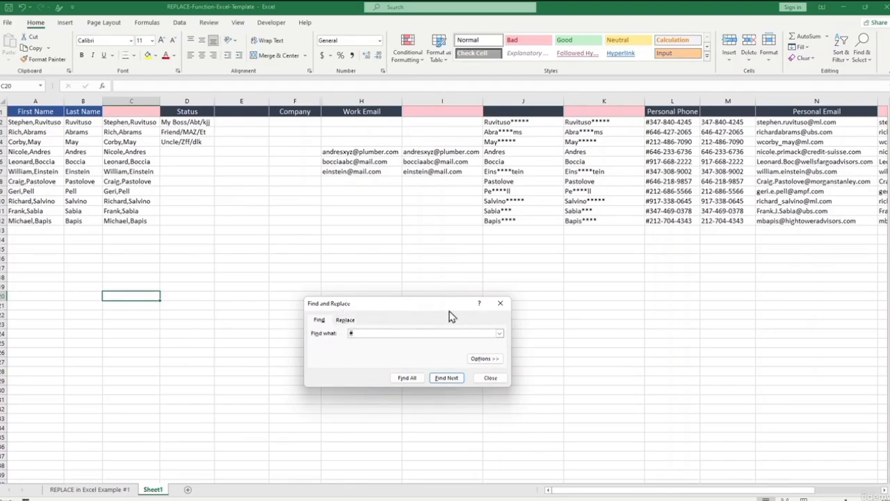
click(348, 320)
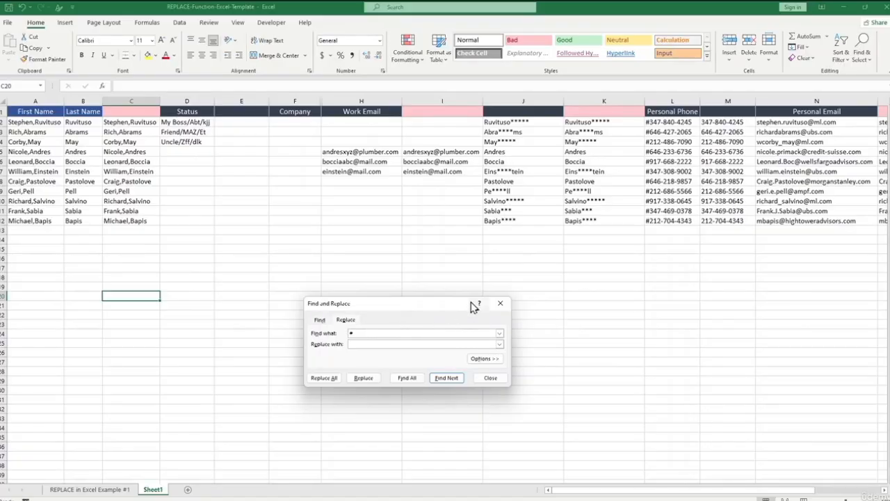
click(402, 332)
click(501, 302)
click(236, 287)
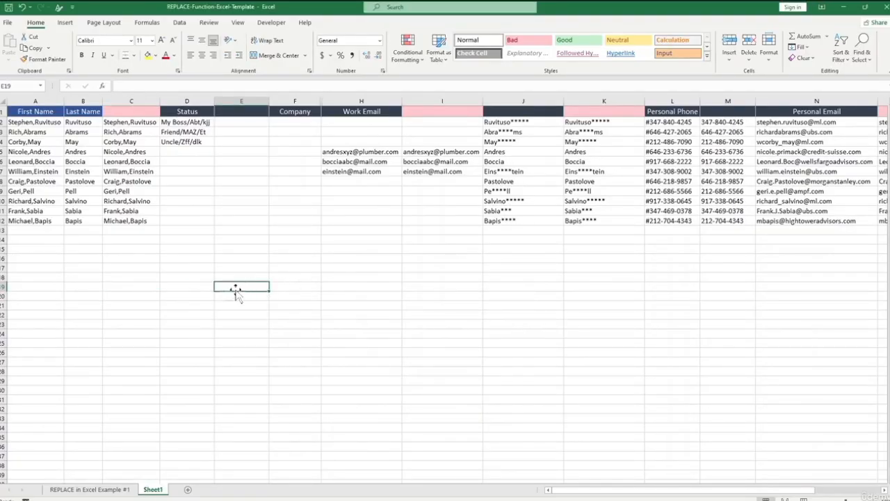
key(ctrl+h)
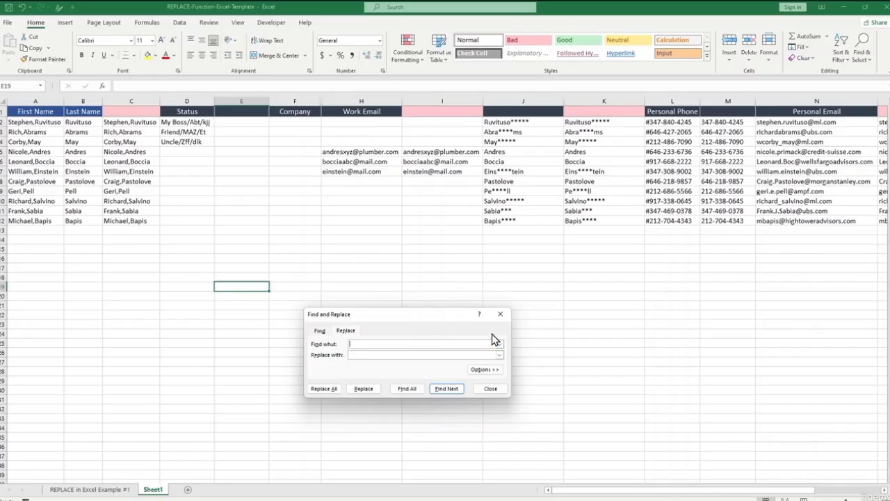
click(500, 317)
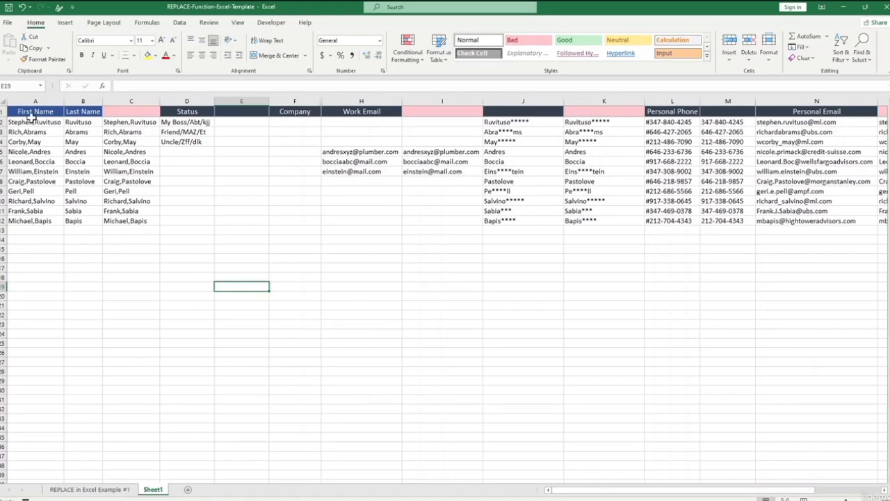
Replace all matches of ",*" with nothing in C2:C12, leaving only the first names
click(129, 123)
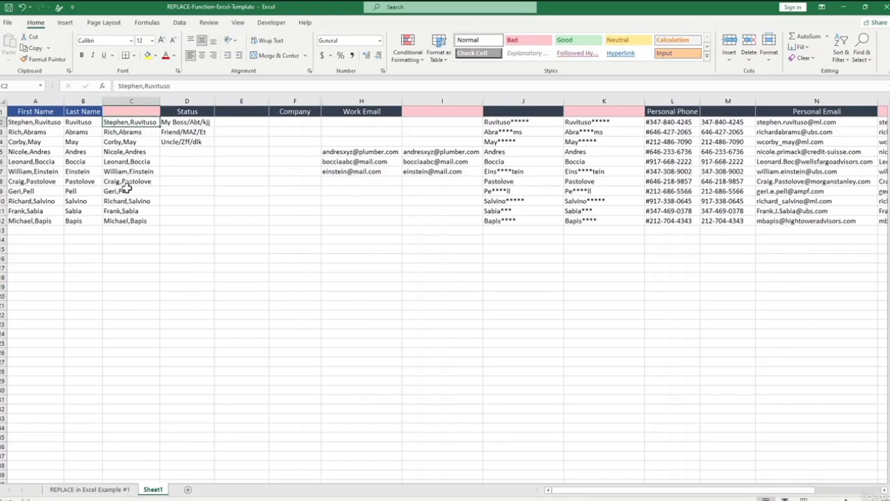
click(140, 222)
drag(125, 132, 129, 201)
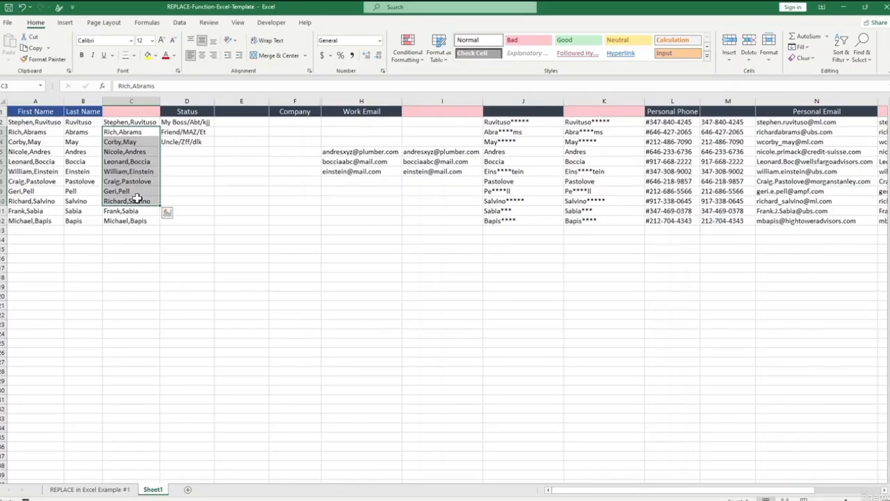
click(139, 228)
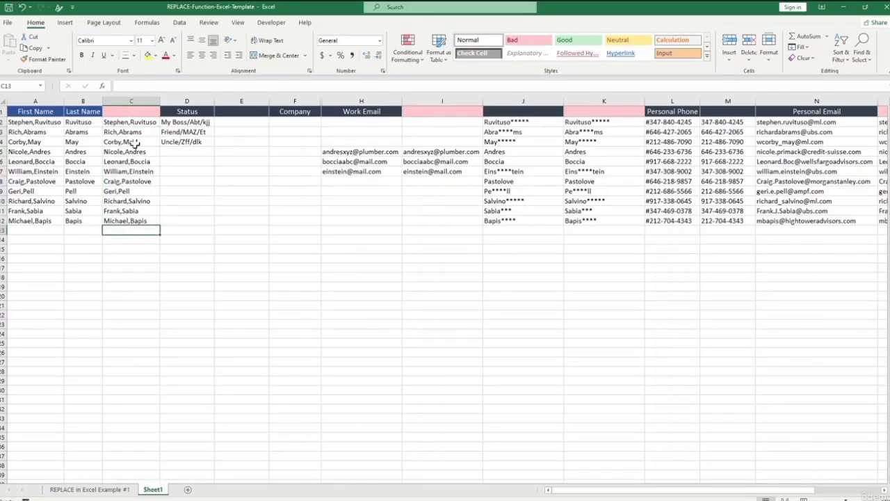
drag(137, 126, 138, 221)
key(ctrl+h)
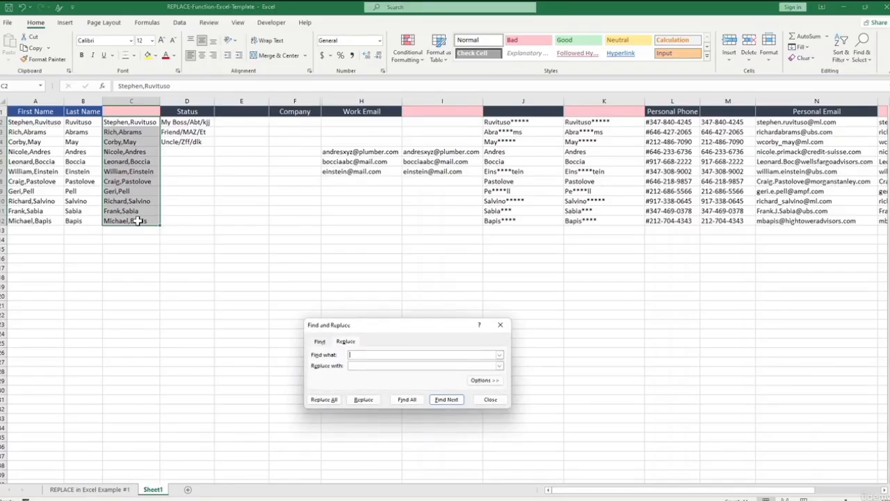
drag(387, 333, 304, 290)
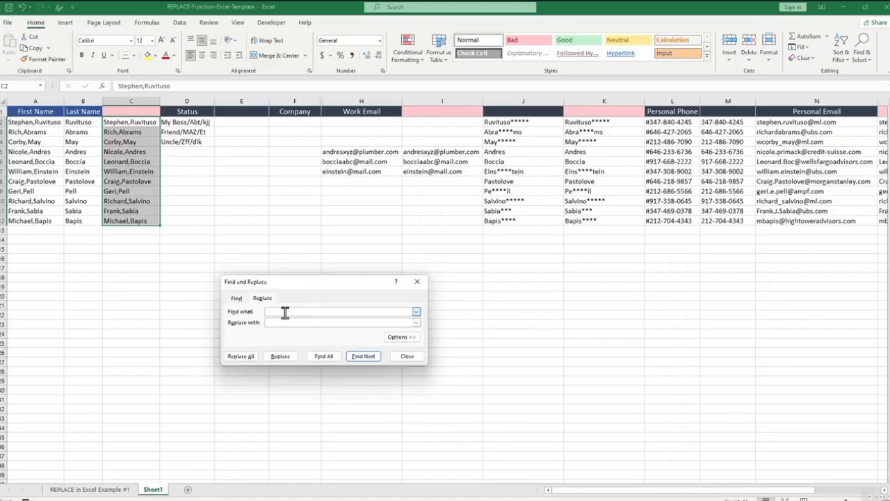
text(,*)
click(241, 357)
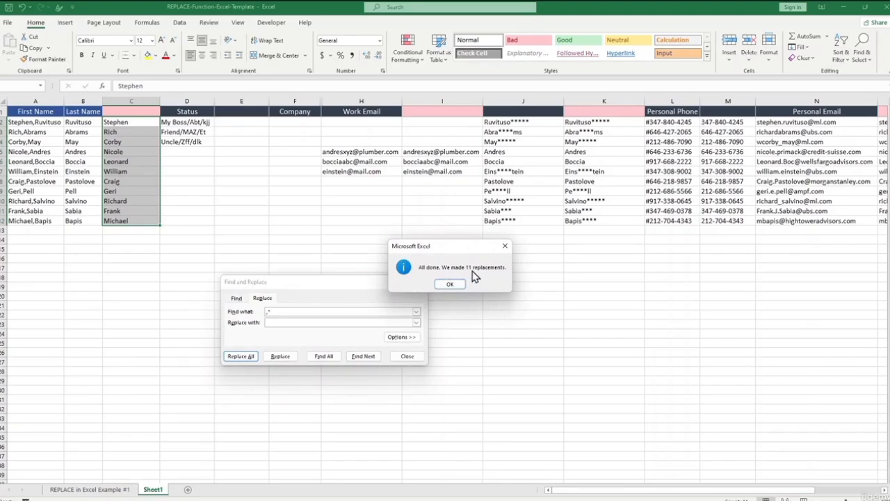
click(452, 284)
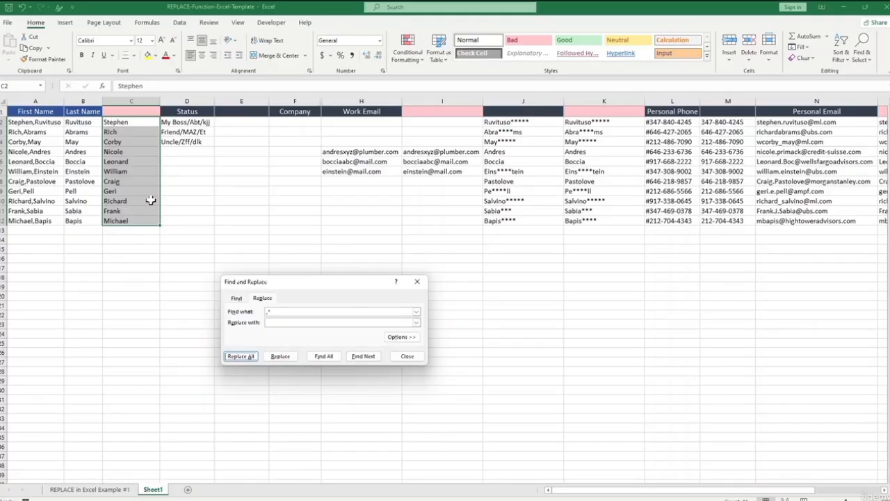
click(416, 290)
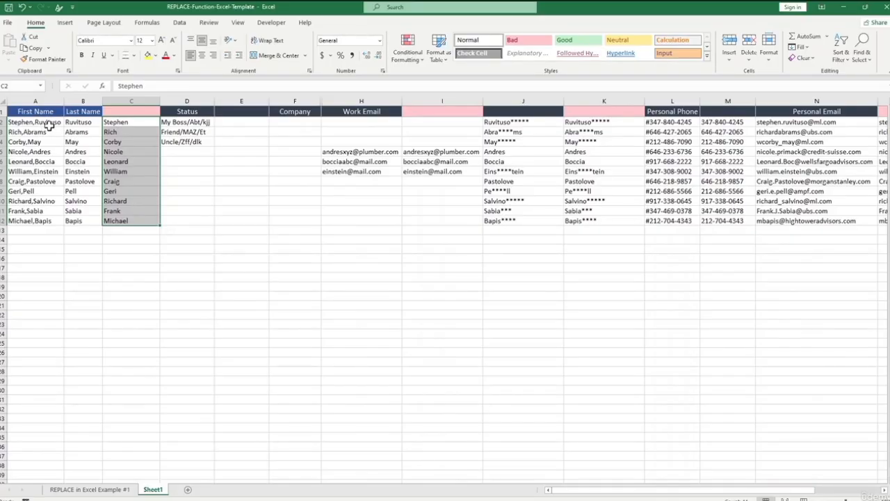
Copy the comma-separated full names from A2:A12 into column E, starting at E2
click(233, 123)
drag(38, 122, 40, 210)
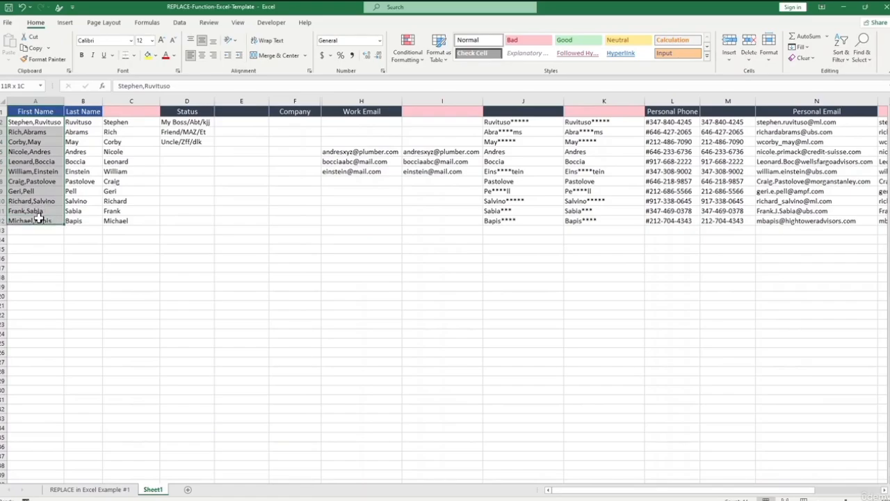
key(ctrl+c)
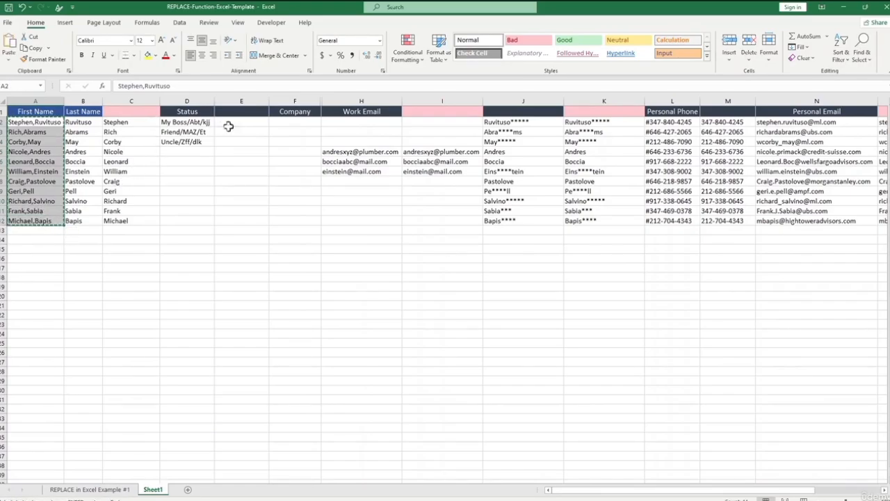
click(236, 124)
key(ctrl+v)
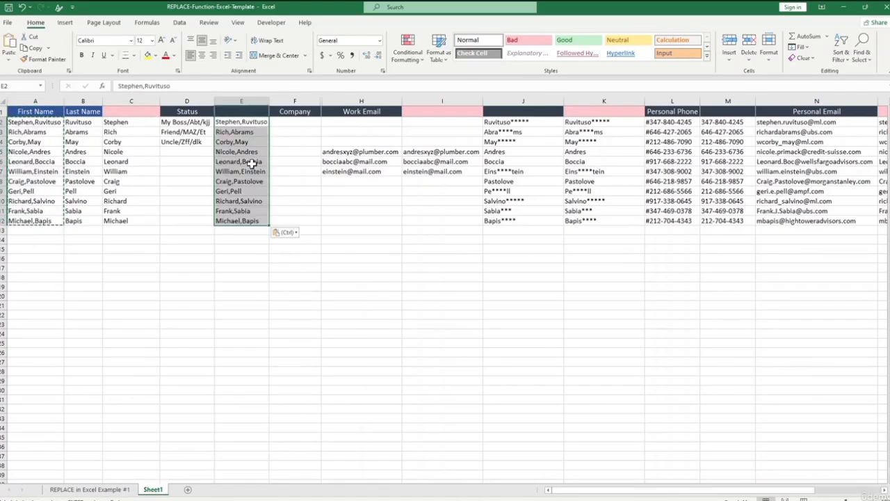
Replace all matches of "*," with nothing in E2:E12, leaving only the last names
click(248, 162)
drag(248, 122, 242, 217)
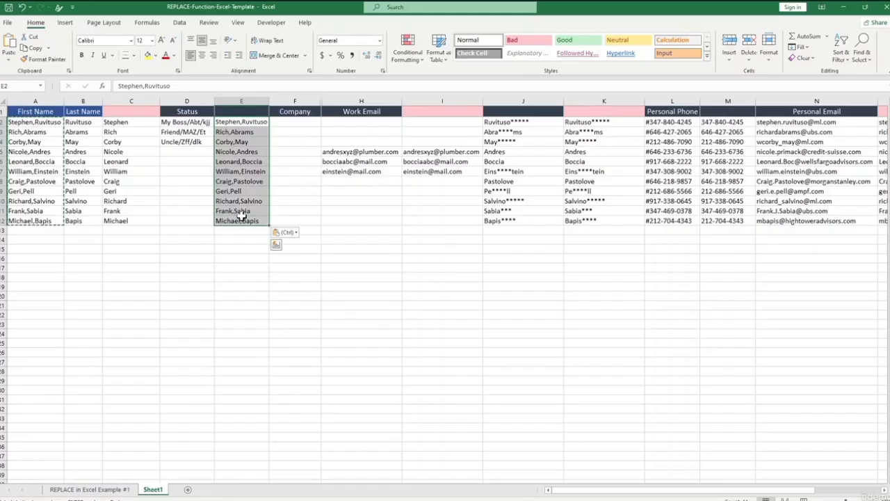
click(372, 266)
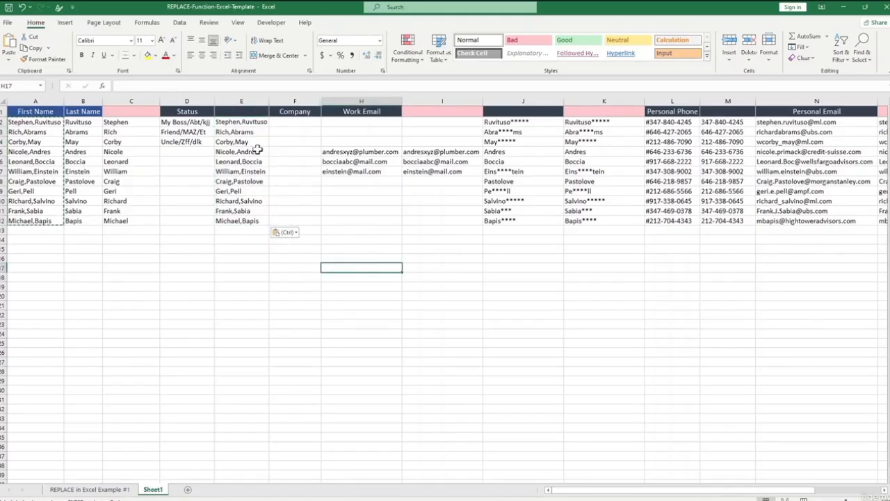
drag(249, 120, 268, 228)
key(ctrl+h)
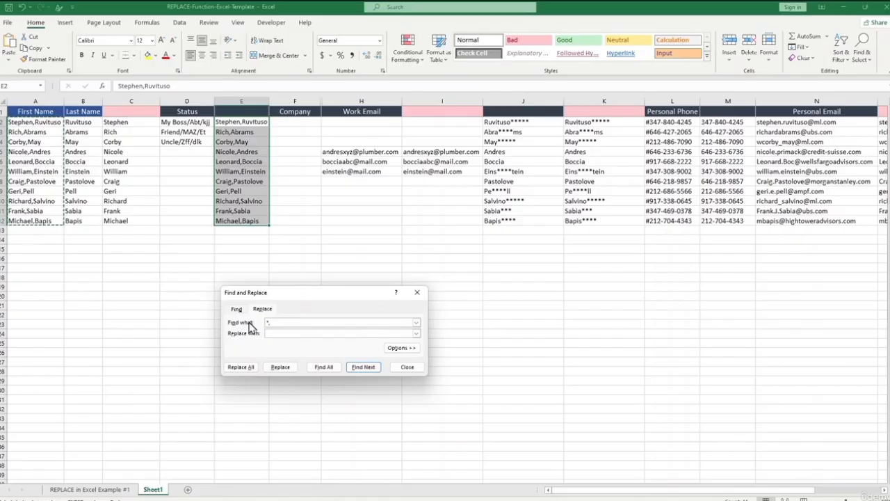
click(248, 370)
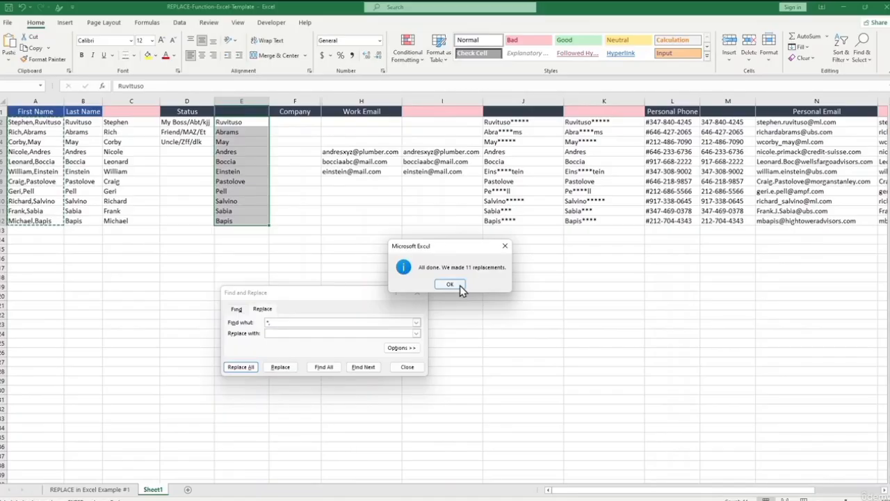
click(450, 285)
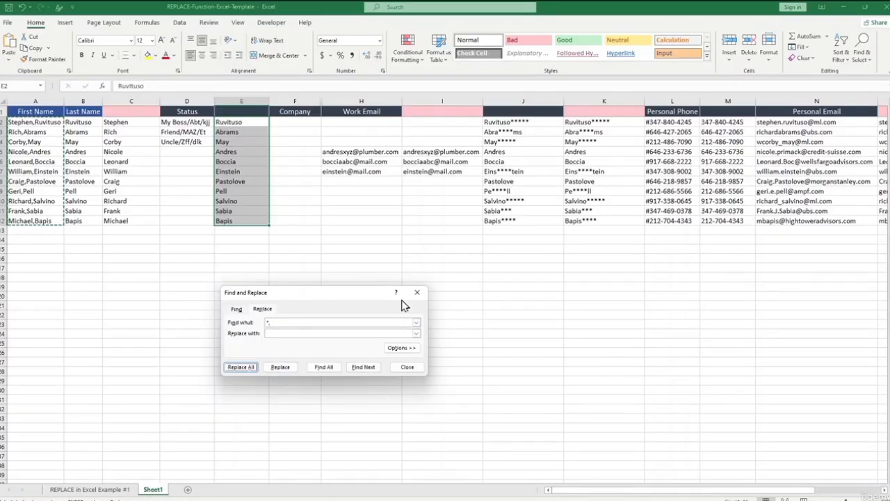
click(417, 292)
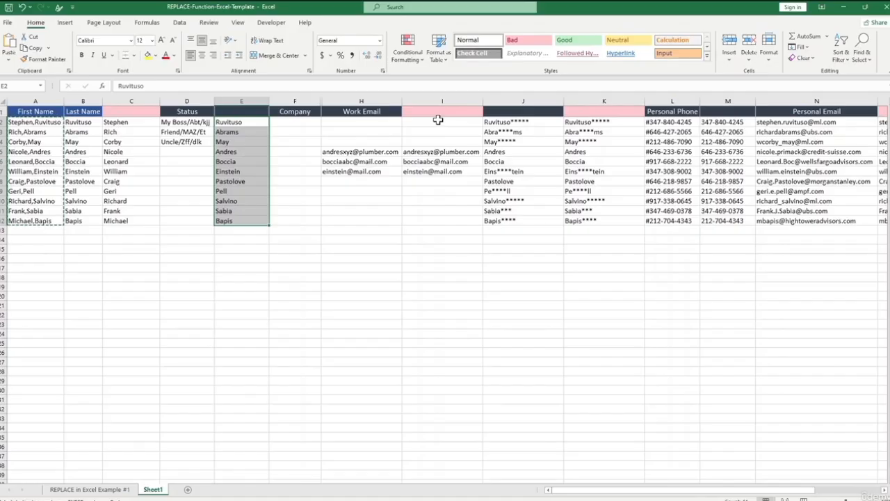
Replace every "@" with nothing in the copied work emails in I2:I13
drag(438, 119, 440, 229)
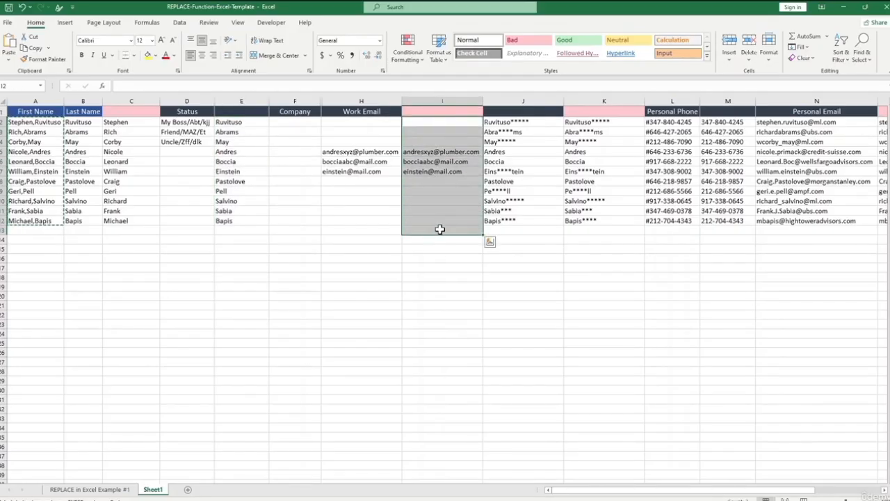
key(ctrl+h)
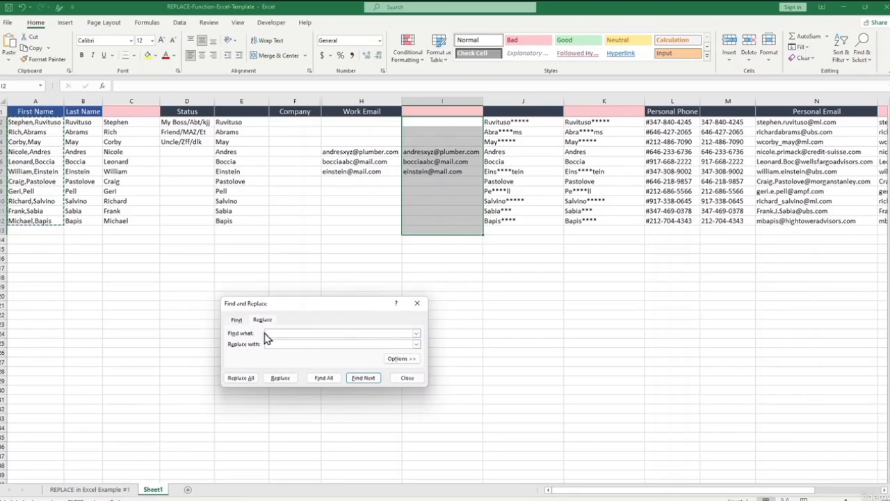
click(241, 378)
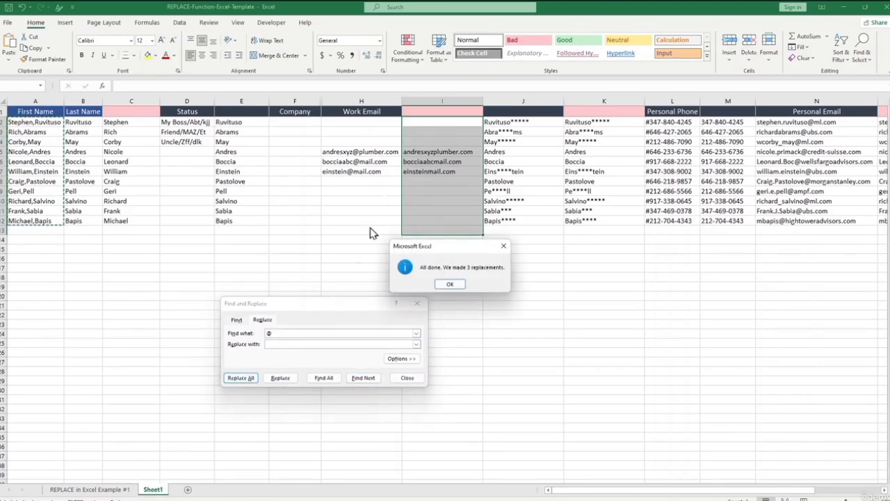
click(451, 284)
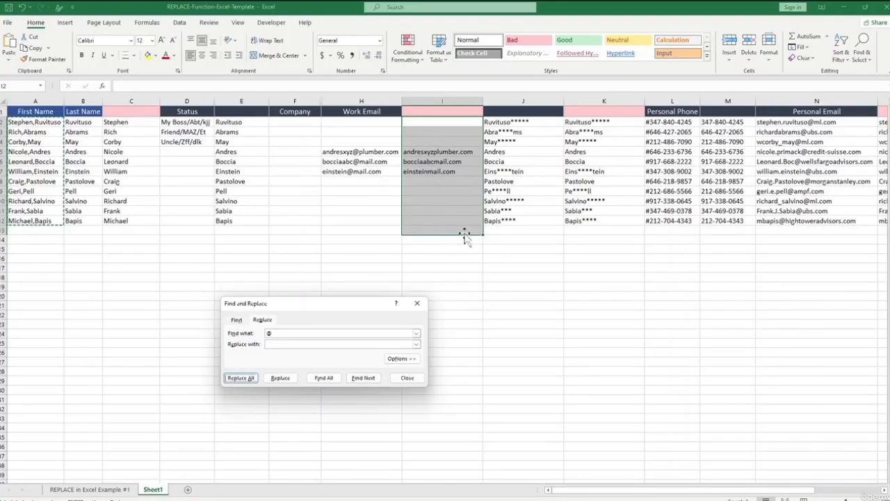
click(417, 303)
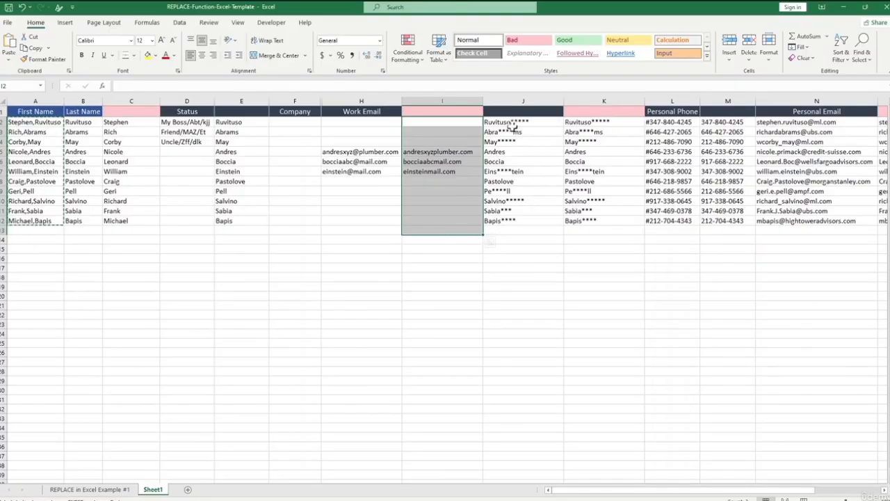
Try to remove the asterisks from the names in K2:K12 by replacing all "***" with nothing
click(511, 122)
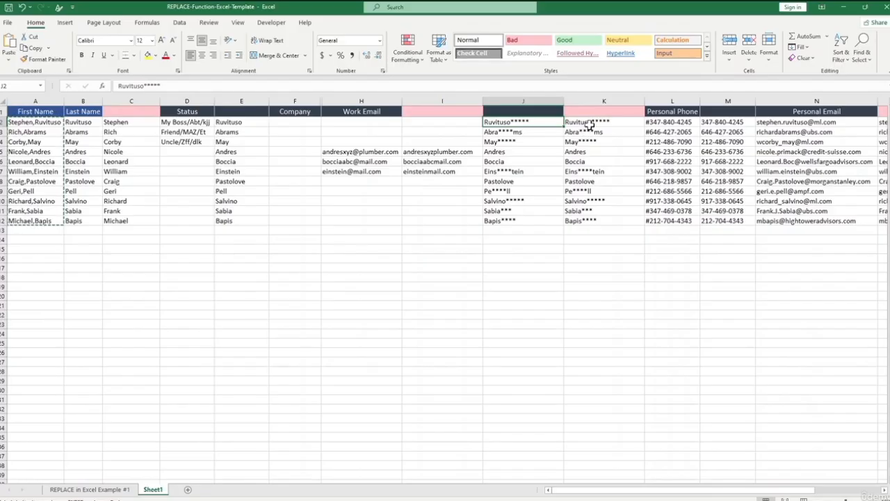
drag(591, 123, 589, 222)
key(ctrl+c)
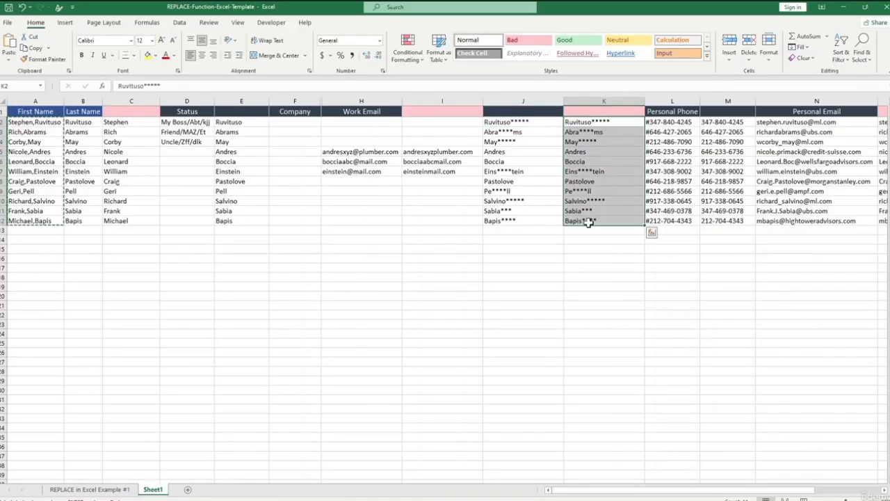
key(ctrl+h)
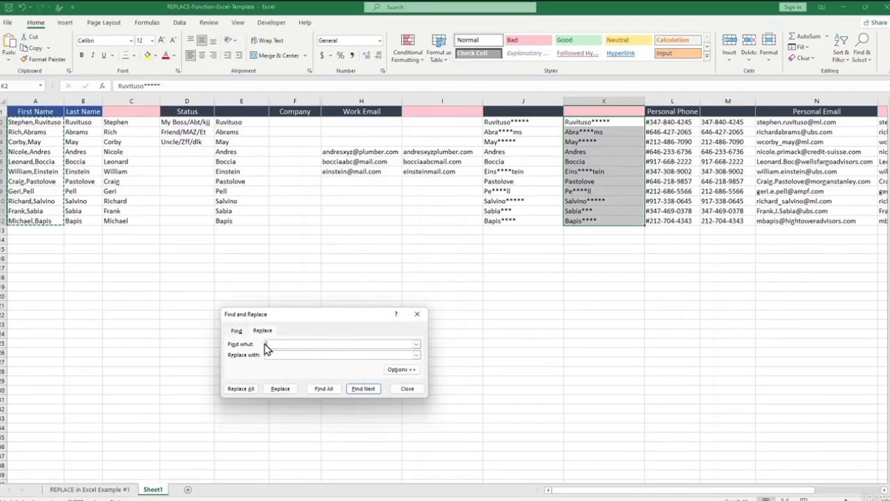
text(***)
click(243, 389)
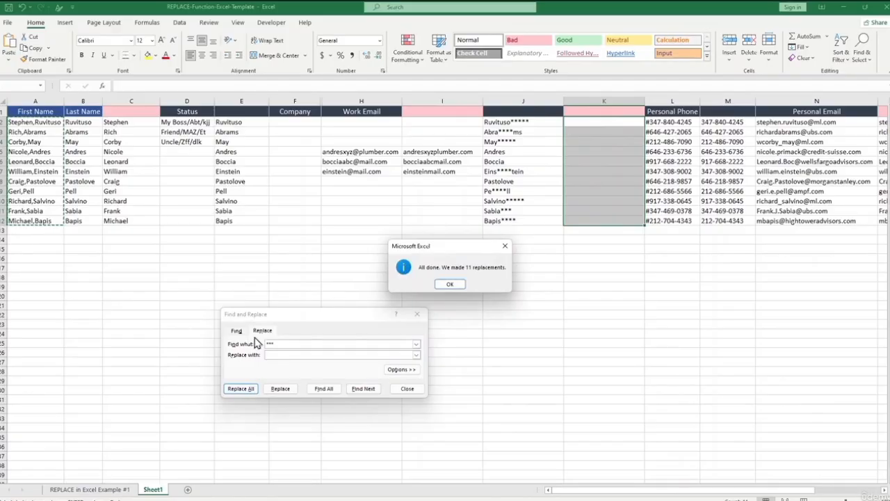
key(Return)
key(Escape)
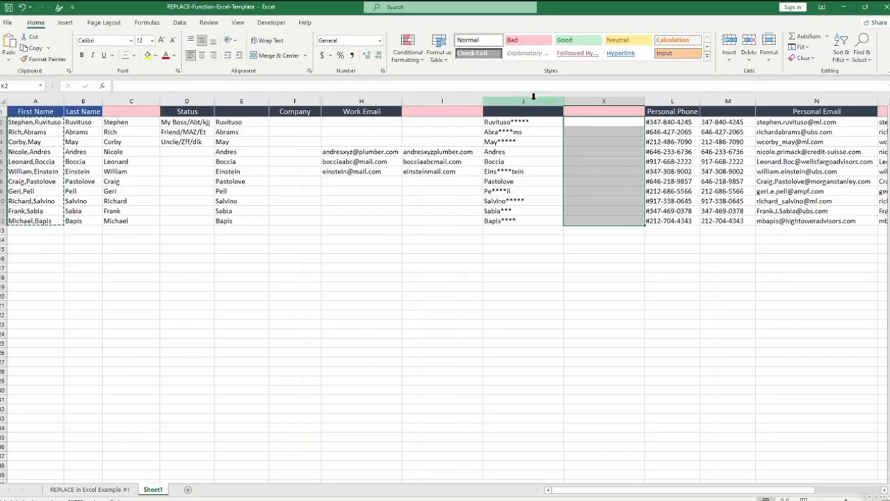
Undo the asterisk replacement in K2:K12
click(516, 123)
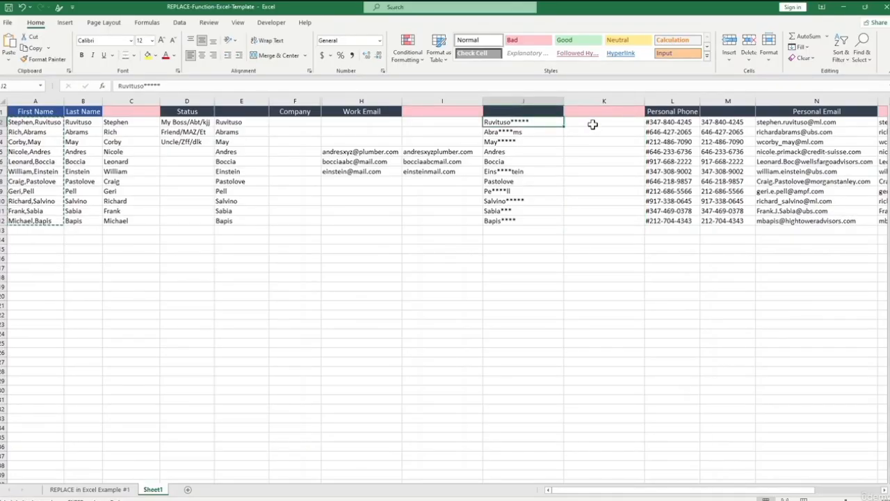
click(592, 124)
key(ctrl+v)
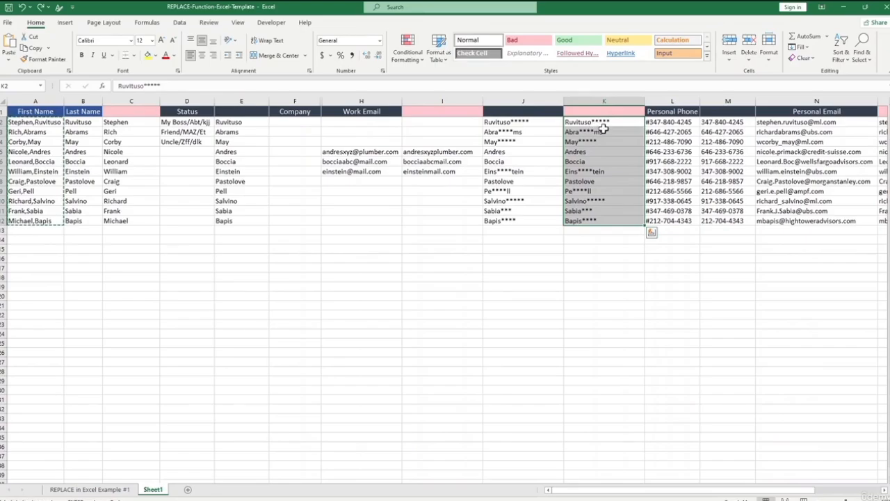
Replace all matches of "~****" with nothing in the names in K2:K12
key(ctrl+h)
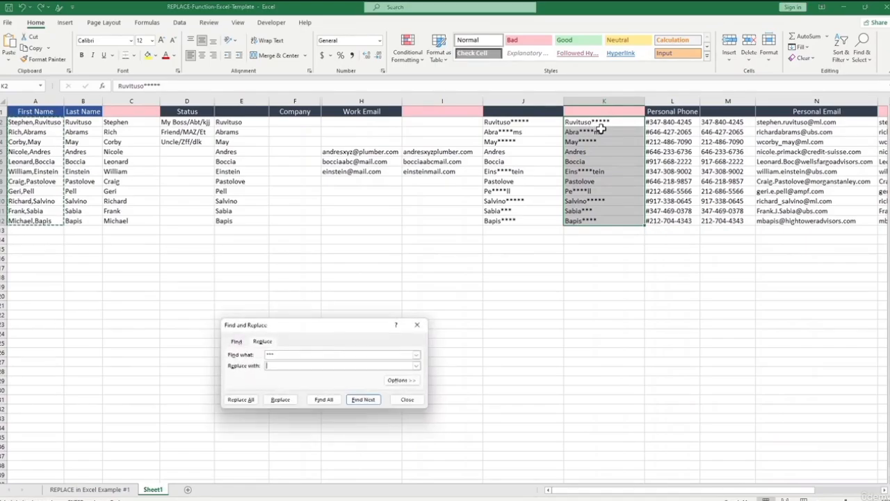
drag(299, 355, 258, 355)
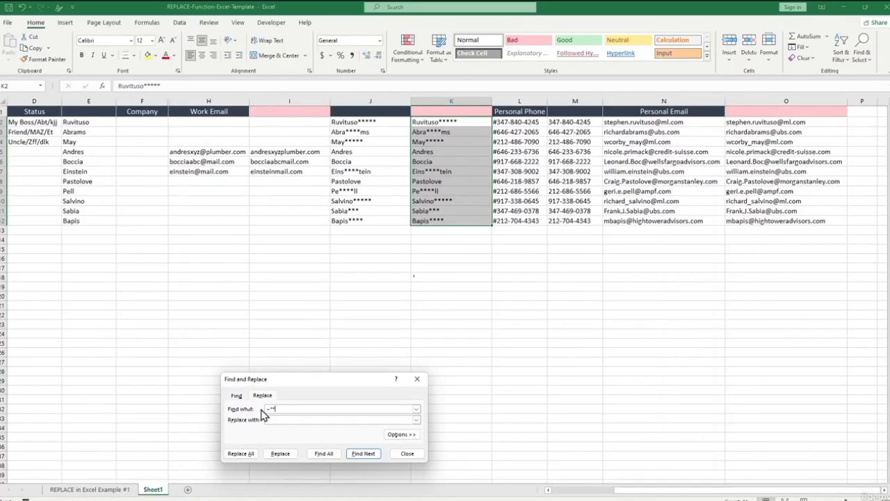
text(***)
click(241, 453)
click(449, 283)
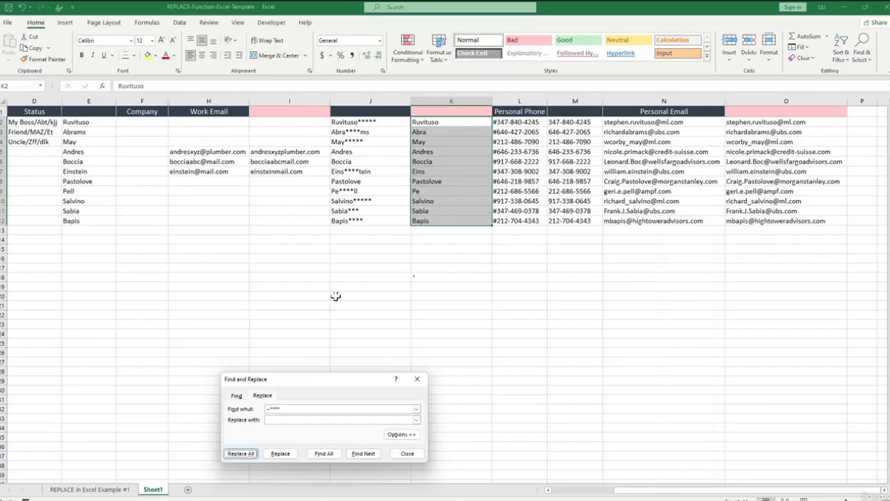
click(417, 379)
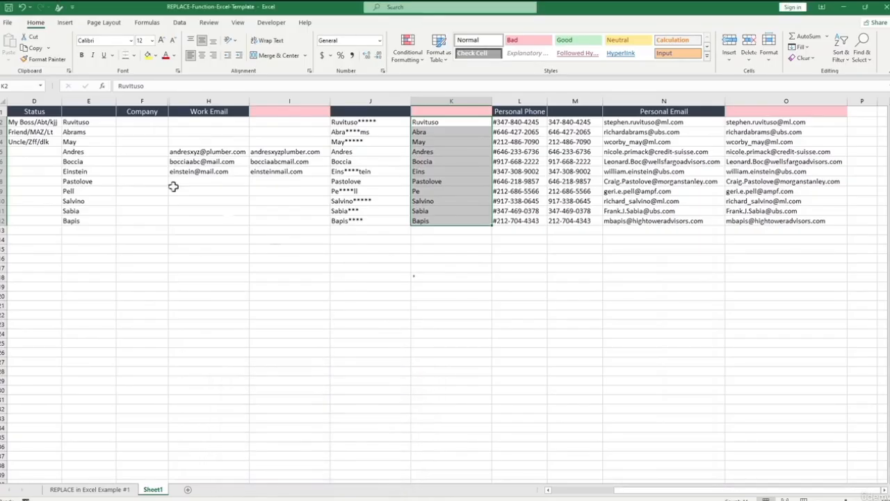
Copy the Status entries in D2:D4 into the Company column starting at F2 and fill the pattern down to F10
drag(634, 491, 612, 493)
drag(85, 122, 91, 141)
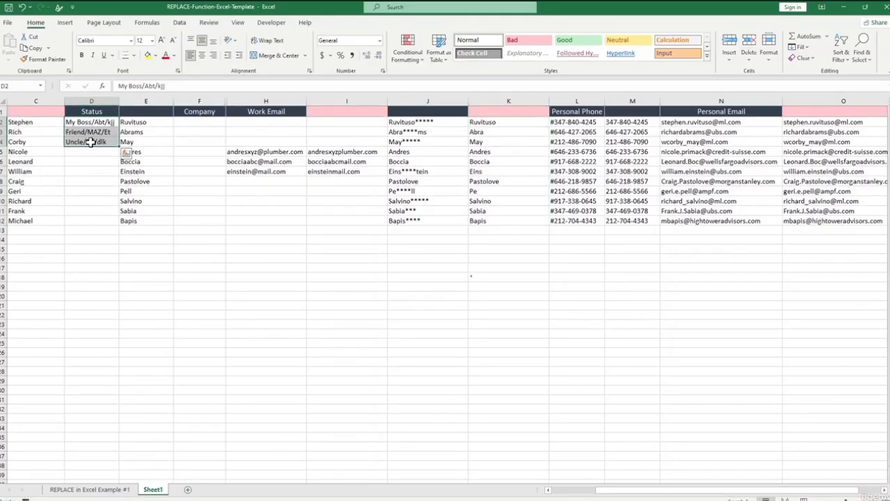
key(ctrl+c)
click(199, 121)
key(ctrl+v)
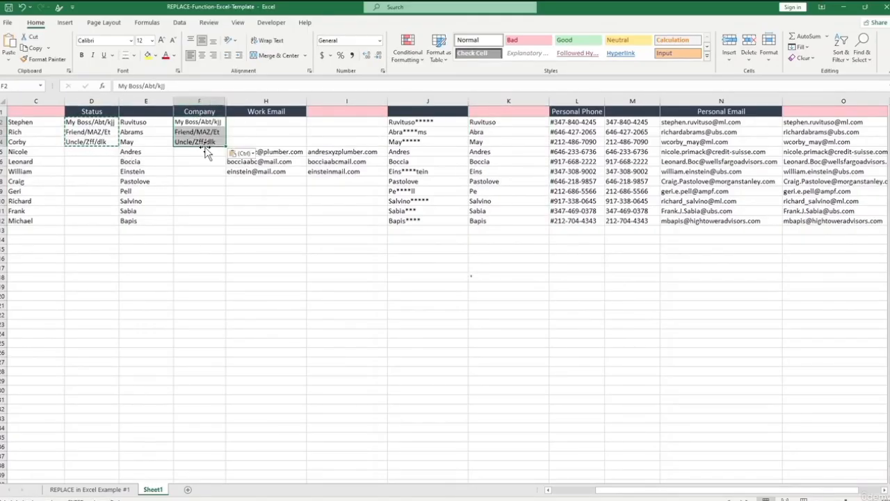
mouse_move(225, 146)
mouse_down()
mouse_move(215, 205)
mouse_move(208, 182)
mouse_up()
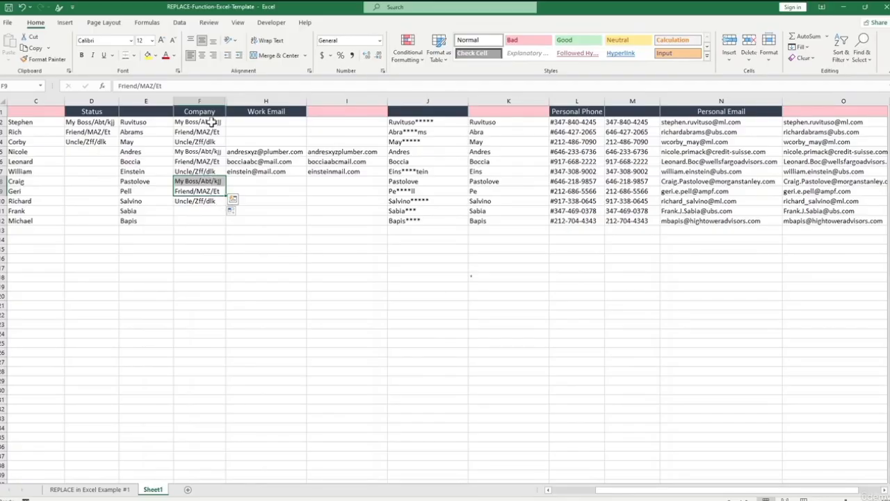
Try to replace all matches of "/???/" with "/ABC?" in the Company entries in F2:F10
drag(208, 123, 198, 201)
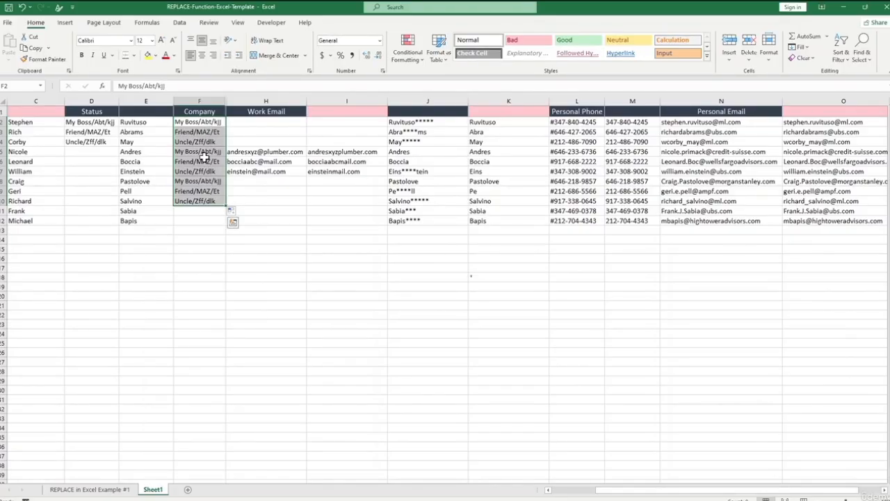
key(ctrl+h)
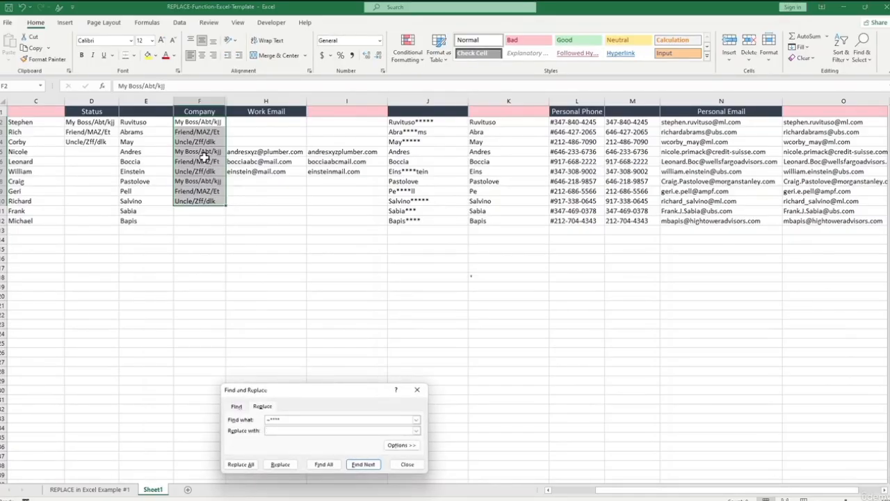
double_click(288, 420)
drag(287, 420, 254, 421)
text(?)
click(240, 463)
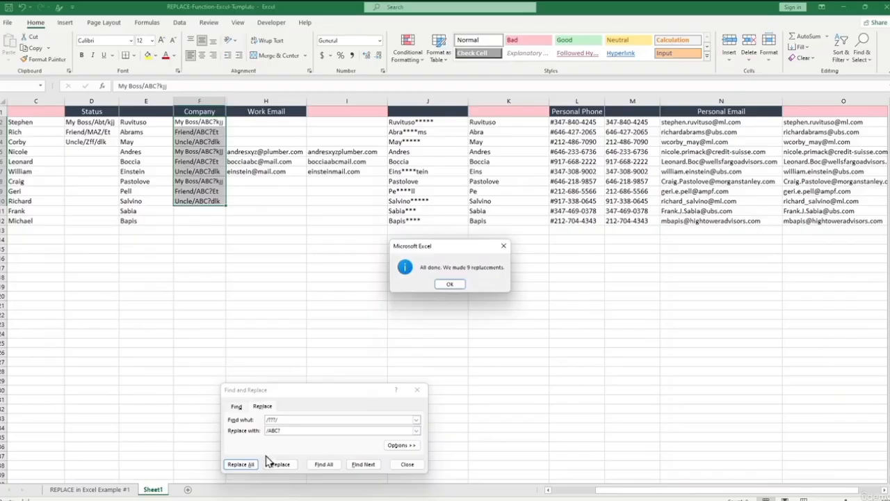
click(446, 285)
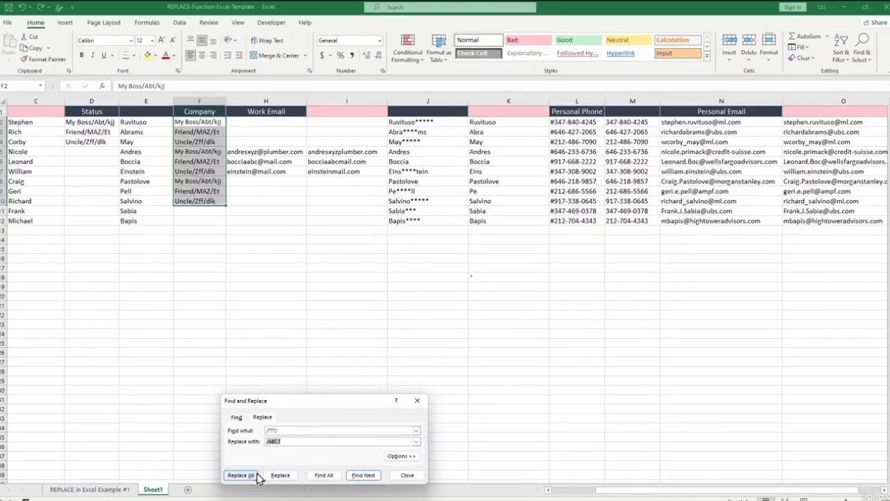
Replace all matches of "/???/" with "/ABC/" in the Company entries in F2:F10
click(255, 476)
click(452, 286)
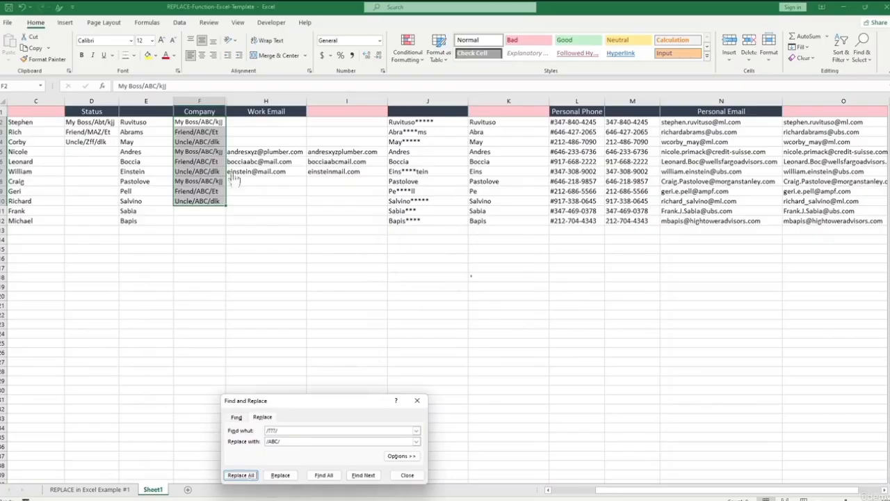
click(417, 401)
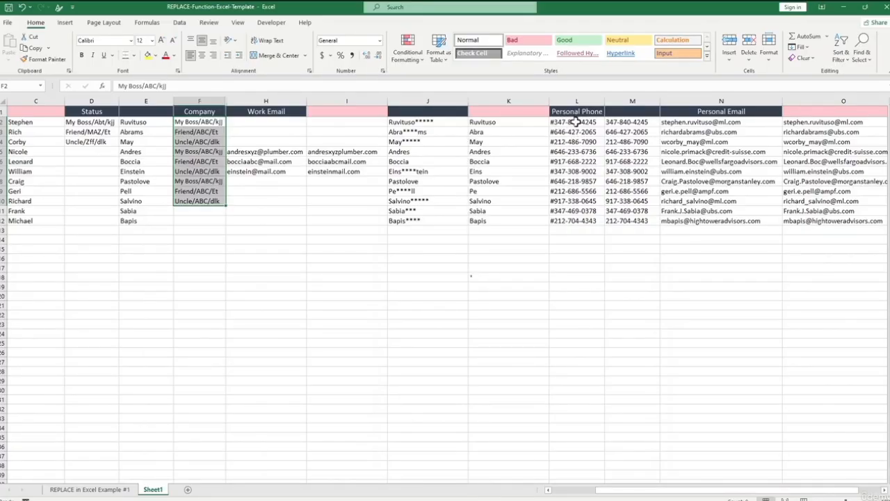
Replace every "#" with nothing in the Personal Phone cells L2:L13
drag(577, 122, 579, 230)
key(ctrl+h)
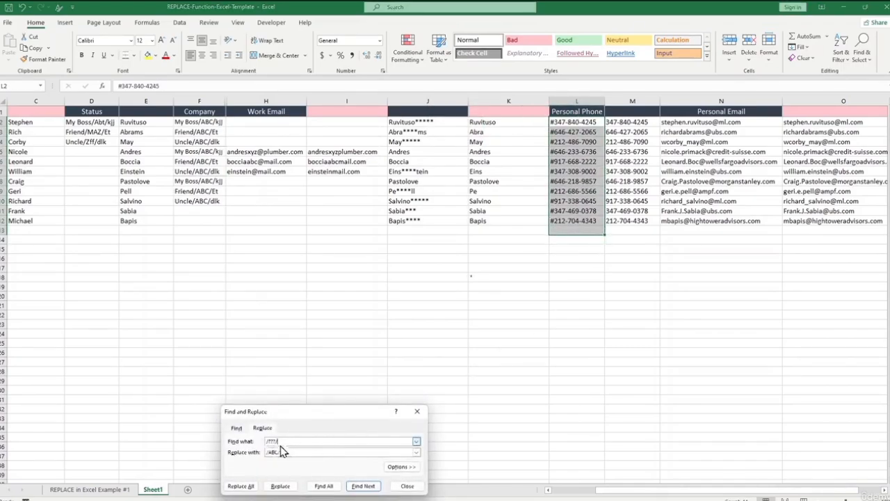
key(BackSpace)
drag(288, 451, 259, 453)
key(BackSpace)
click(238, 485)
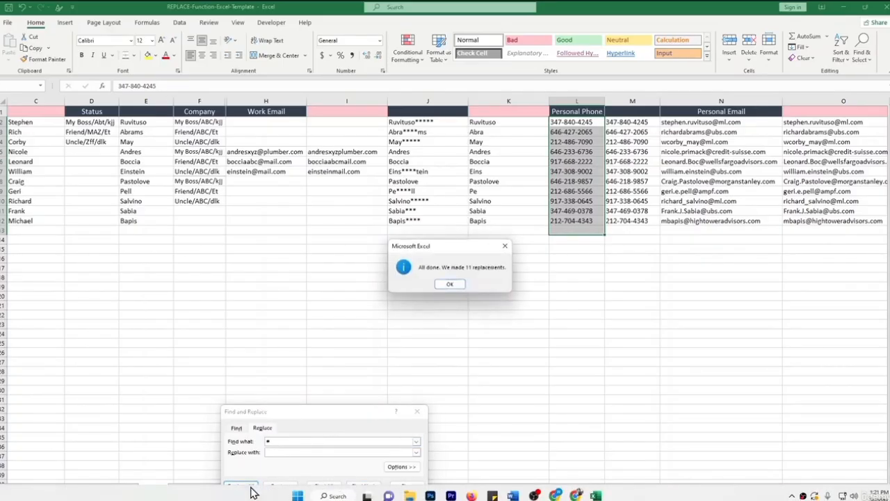
click(450, 284)
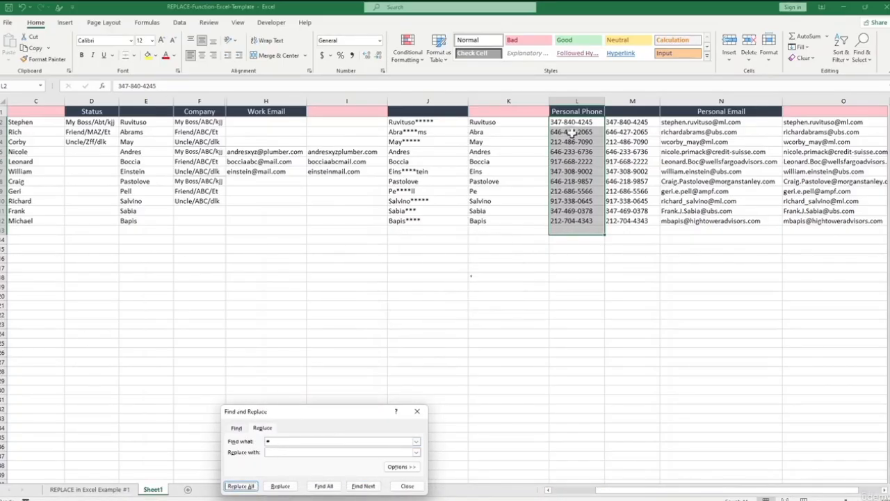
click(417, 411)
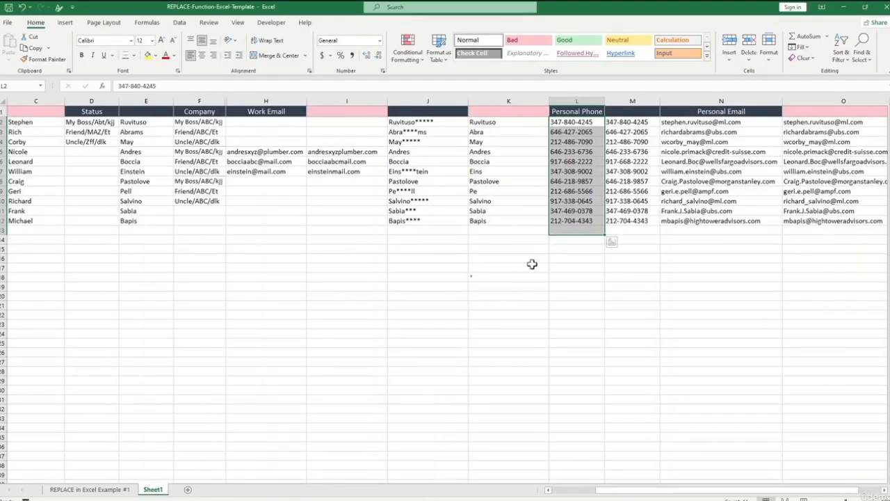
click(631, 231)
Replace every "@" with nothing in the copied personal emails in O2:O12
scroll(668, 492, right, 1)
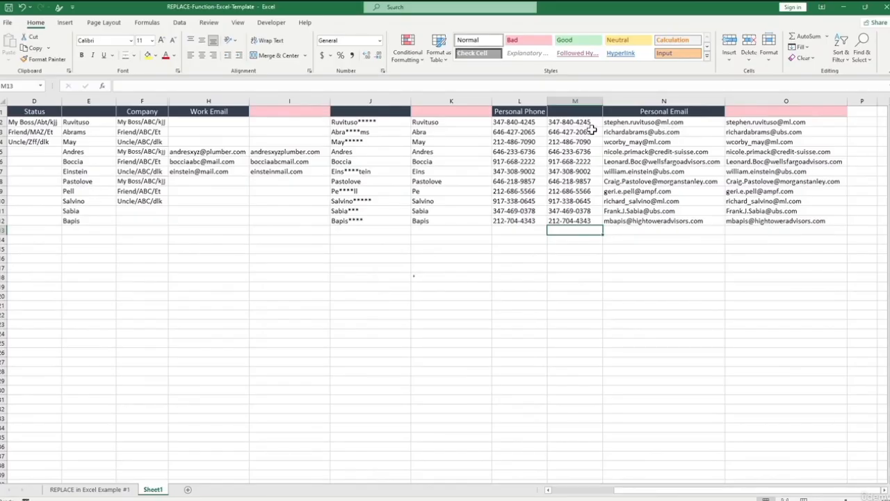
click(658, 124)
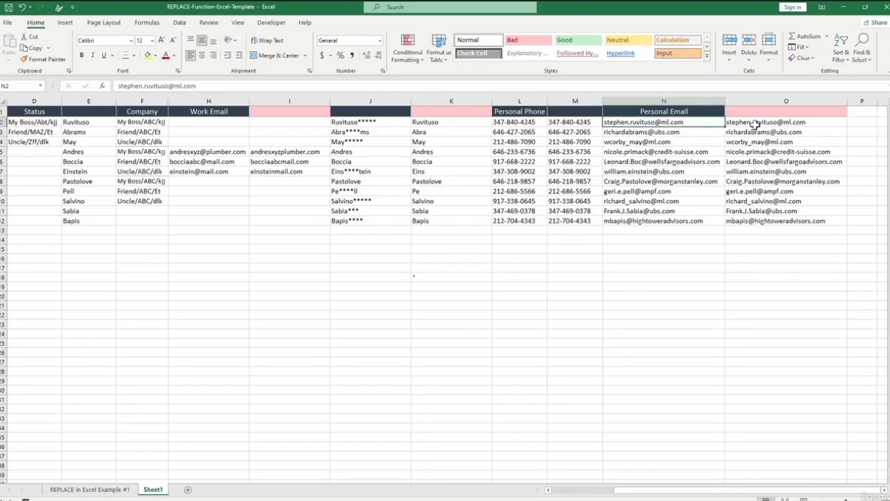
drag(761, 124, 765, 219)
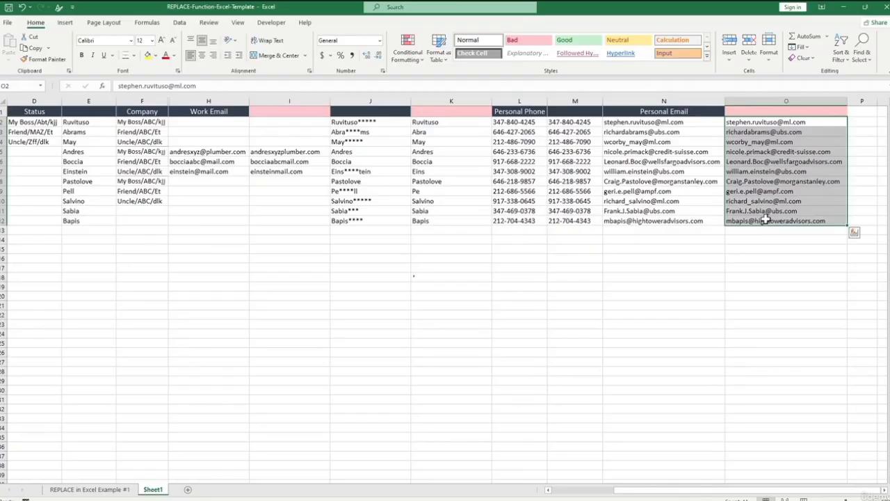
key(ctrl+h)
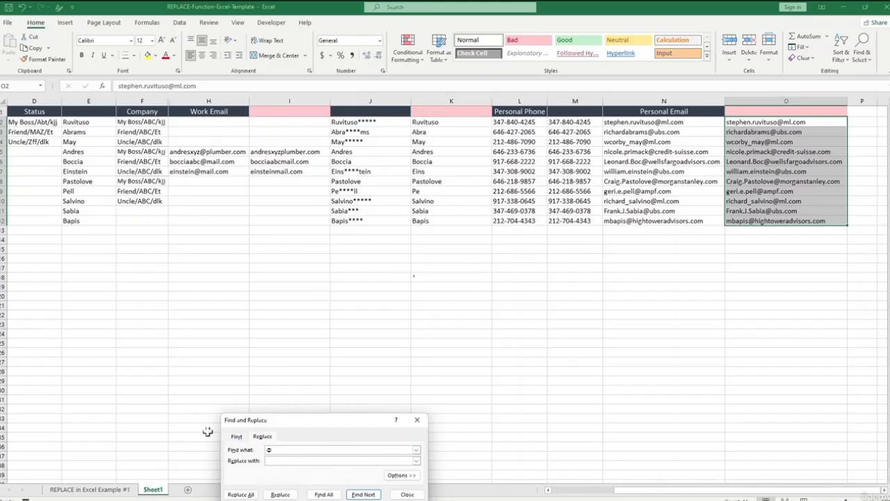
click(245, 494)
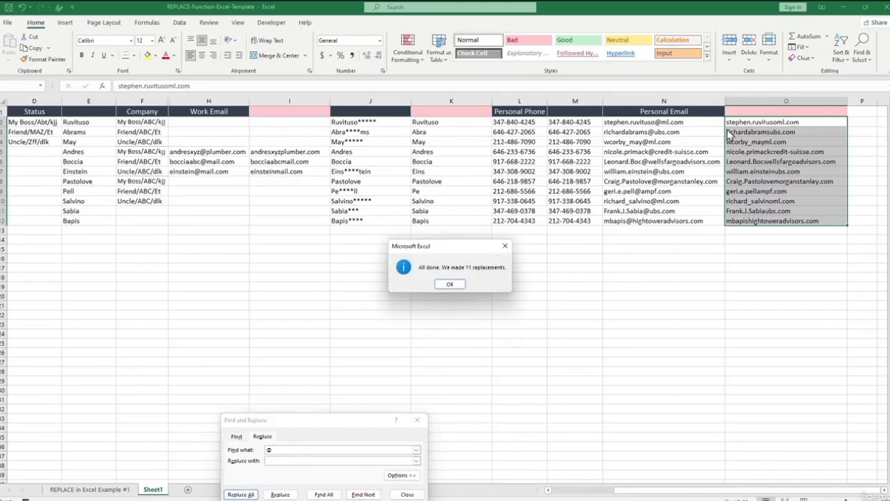
click(450, 285)
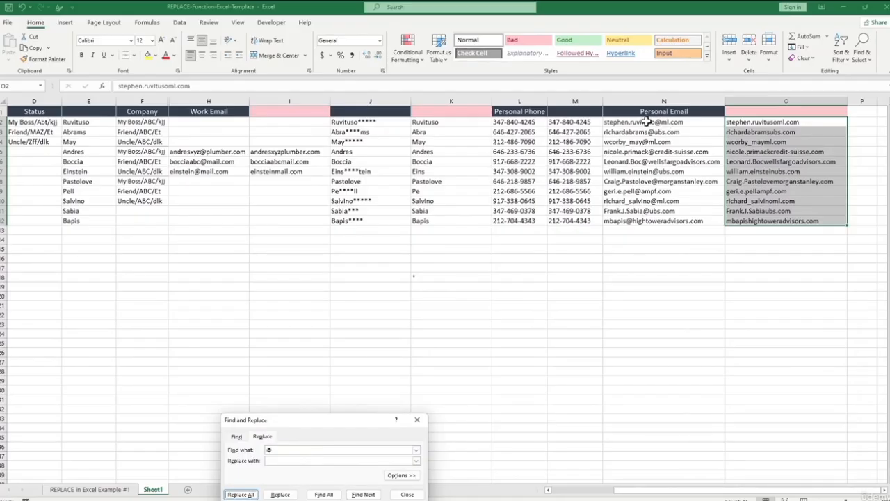
Replace every "@" with "#" in the Personal Email cells N2:N12
drag(643, 123, 648, 220)
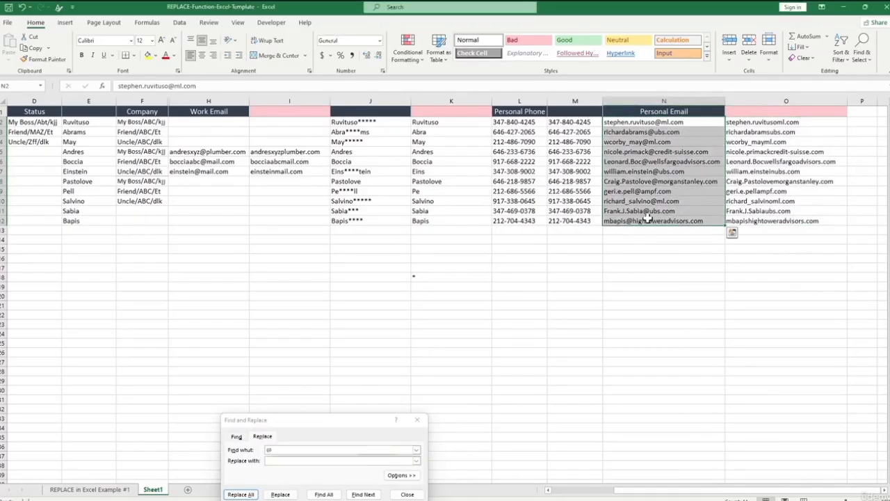
click(266, 450)
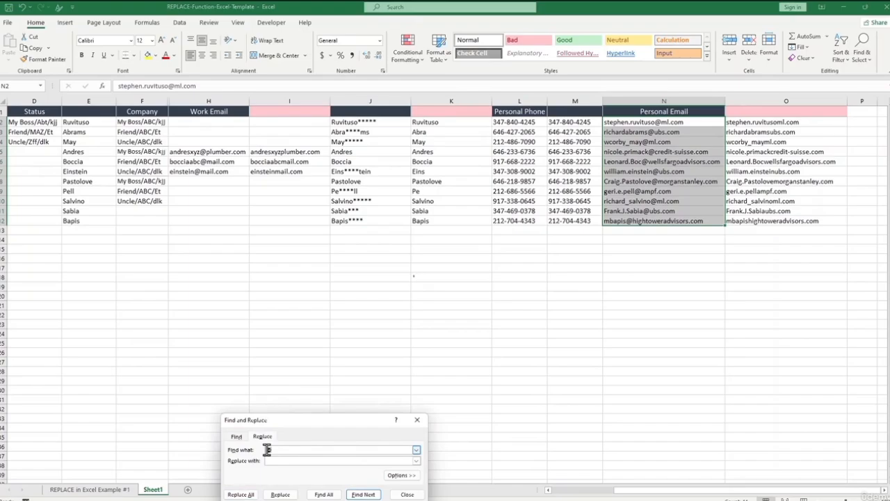
text(@)
click(287, 460)
text(#)
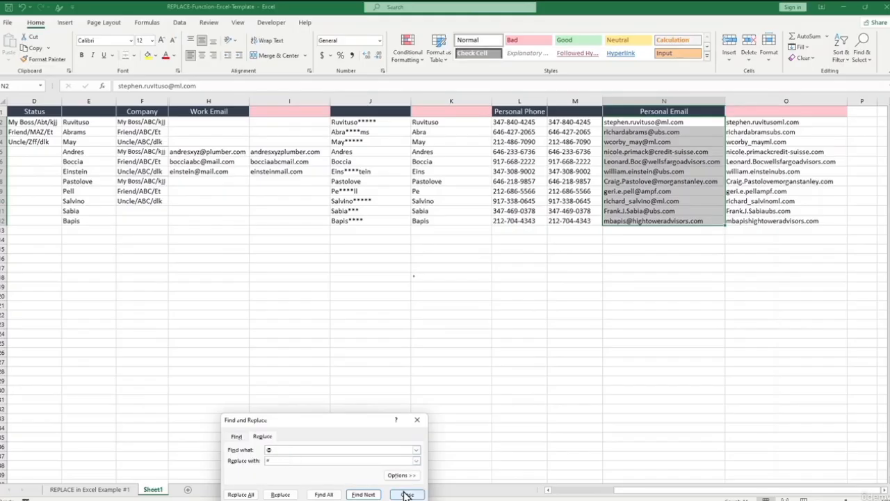
click(244, 494)
click(454, 280)
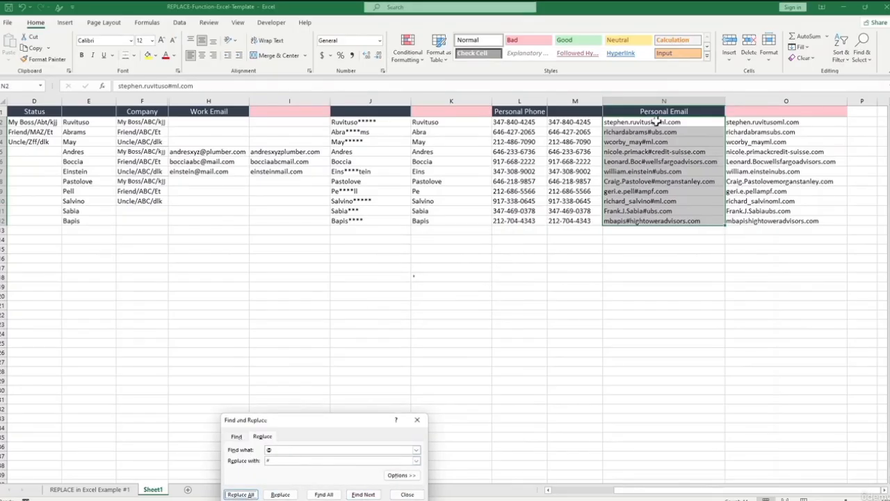
click(666, 239)
click(417, 419)
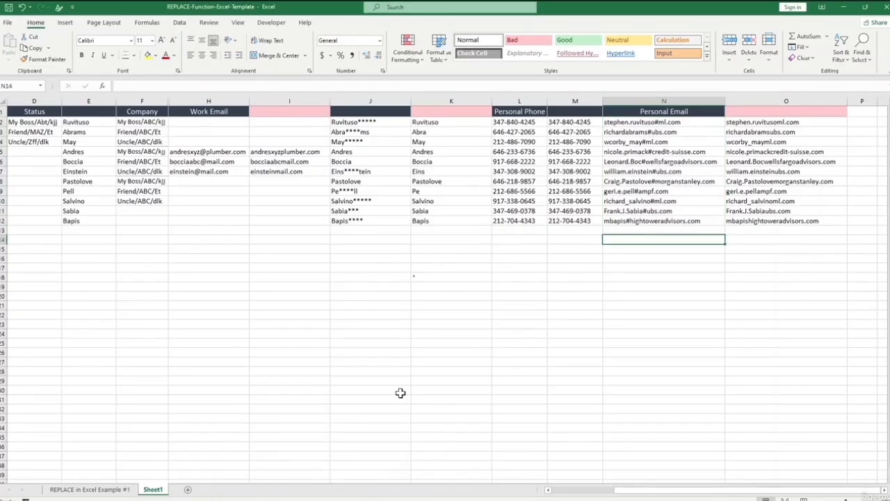